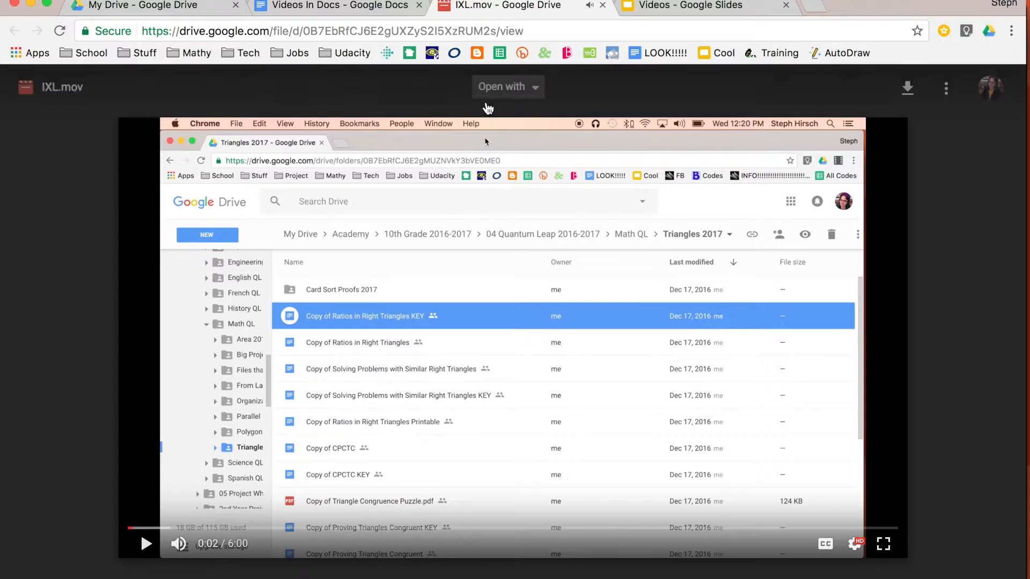
Step: Close the IXL.mov video page and add a blank line below the linked image in the Videos In Docs document
click(603, 5)
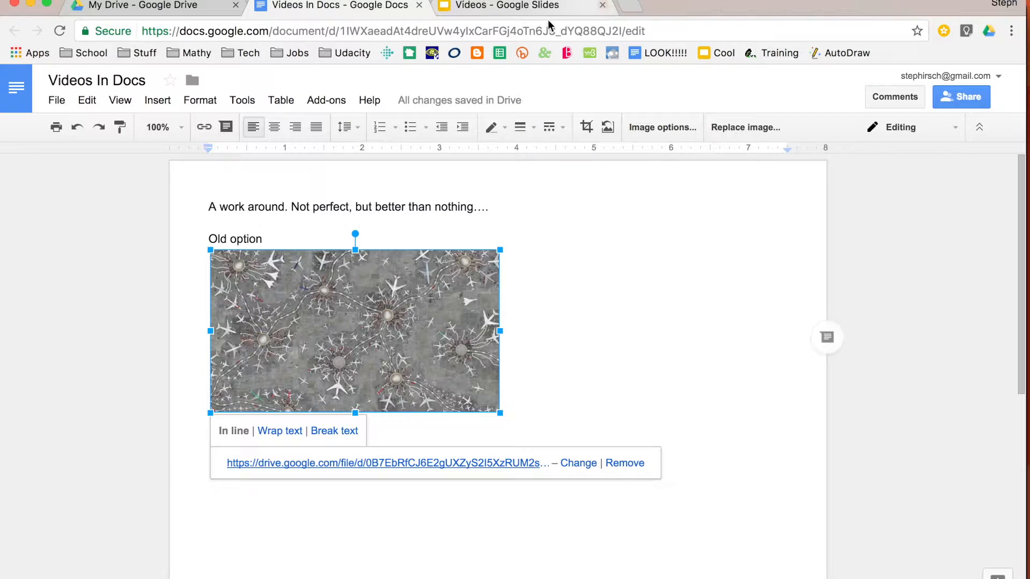
click(581, 373)
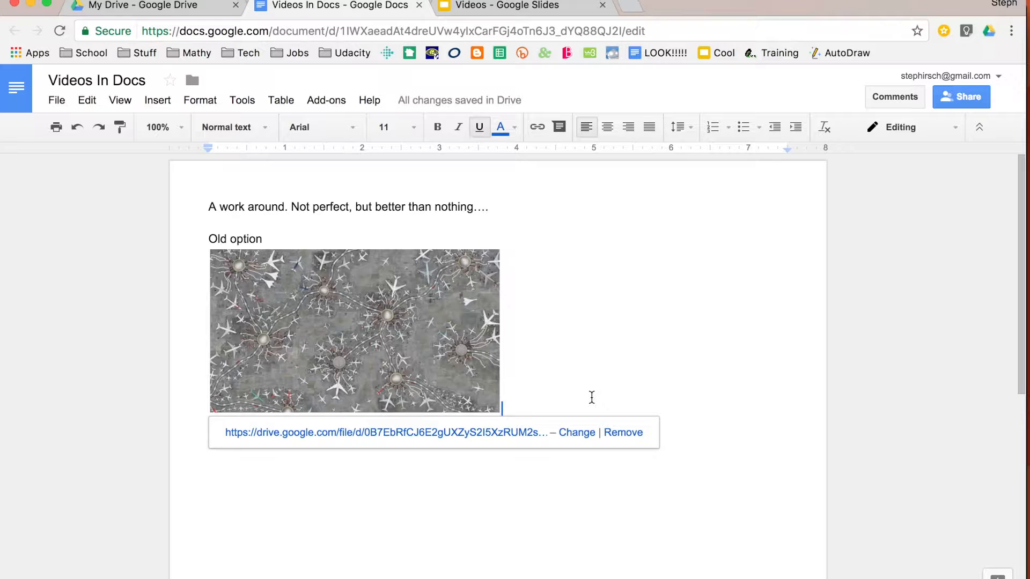
key(Return)
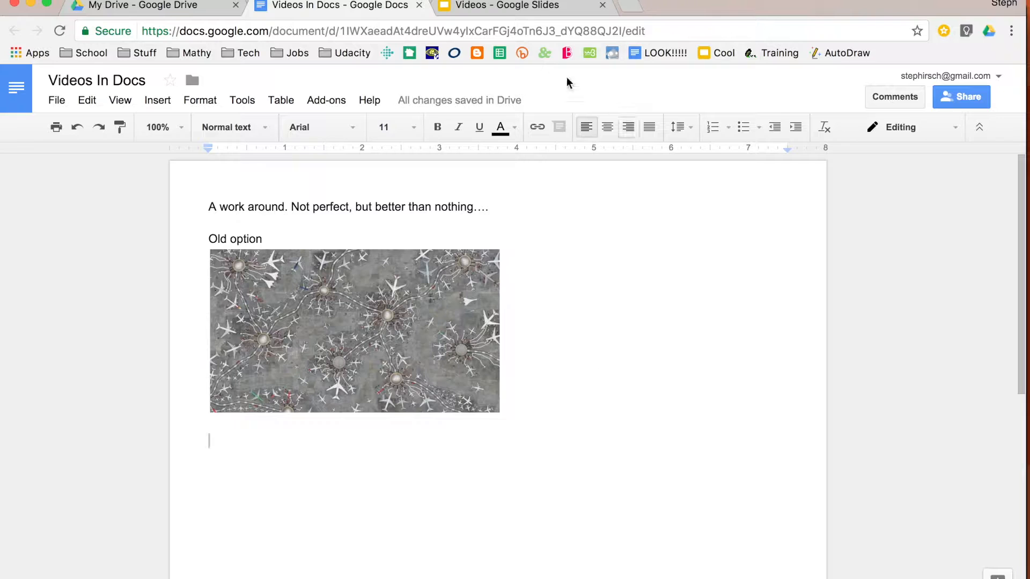
Step: Insert the My Drive video whose name starts with 20161105_095908 onto the blank slide of the Videos presentation
click(530, 11)
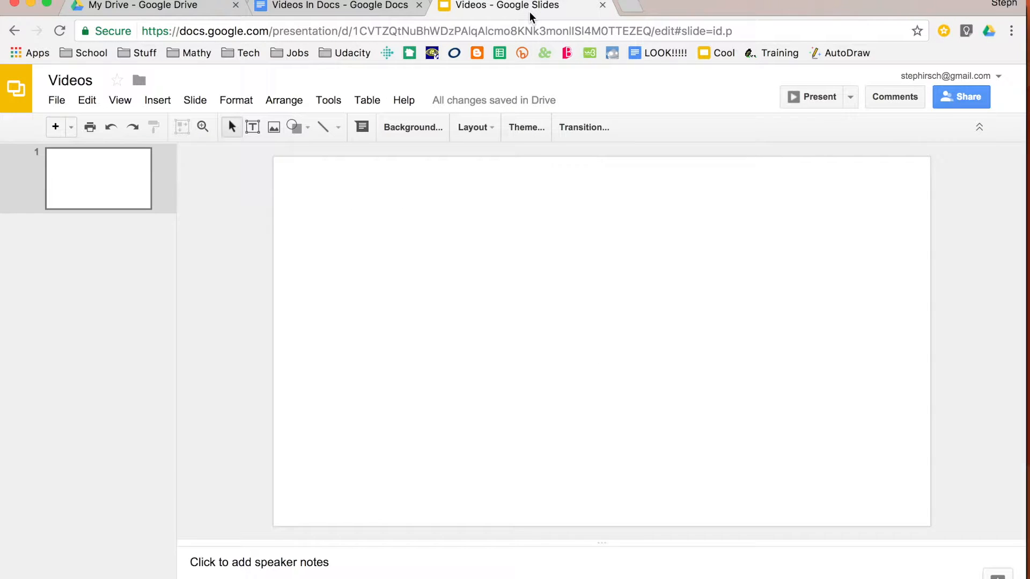
click(167, 101)
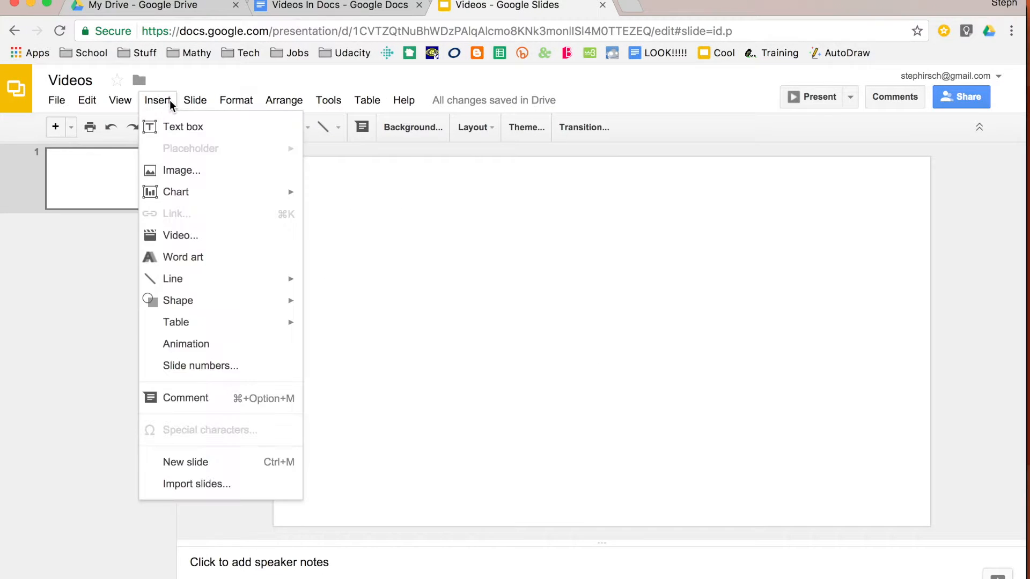
click(199, 244)
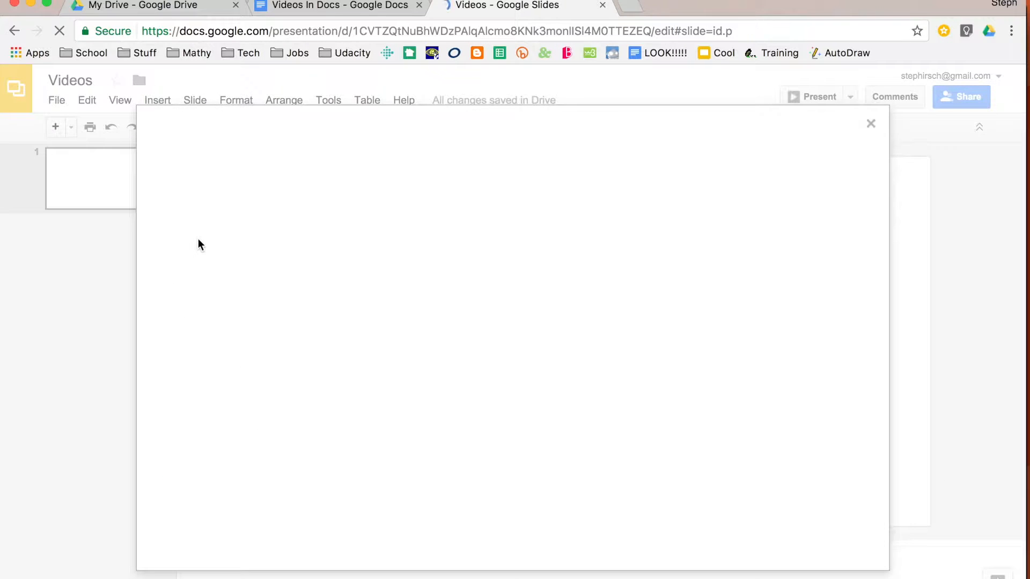
click(331, 174)
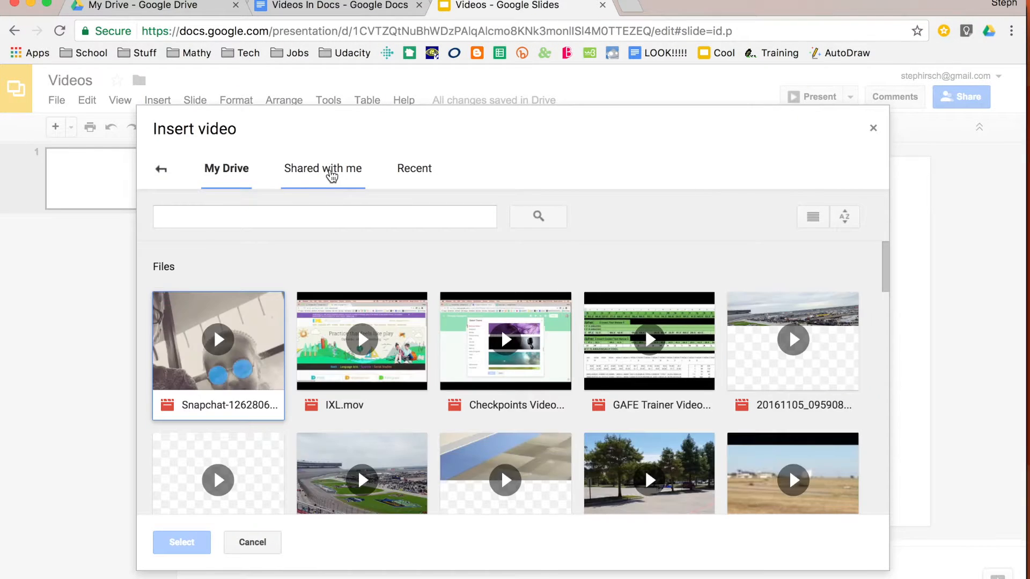
scroll(468, 348, down, 1)
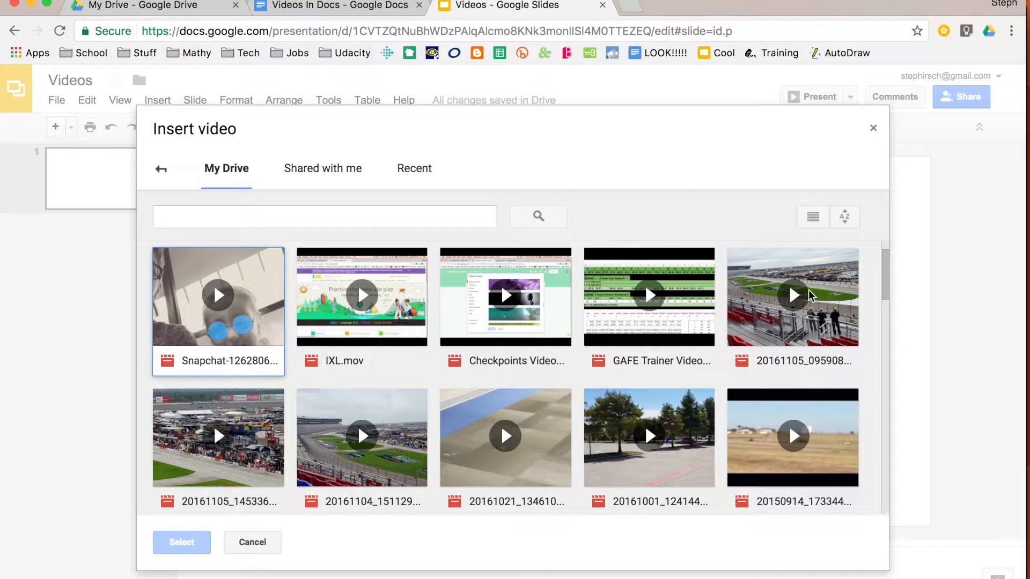
click(743, 343)
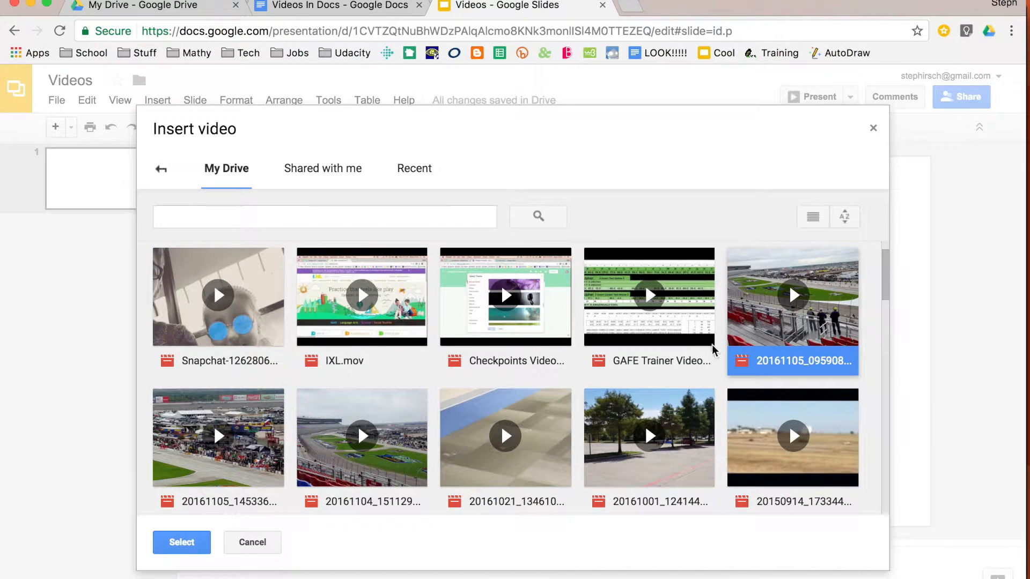
click(178, 542)
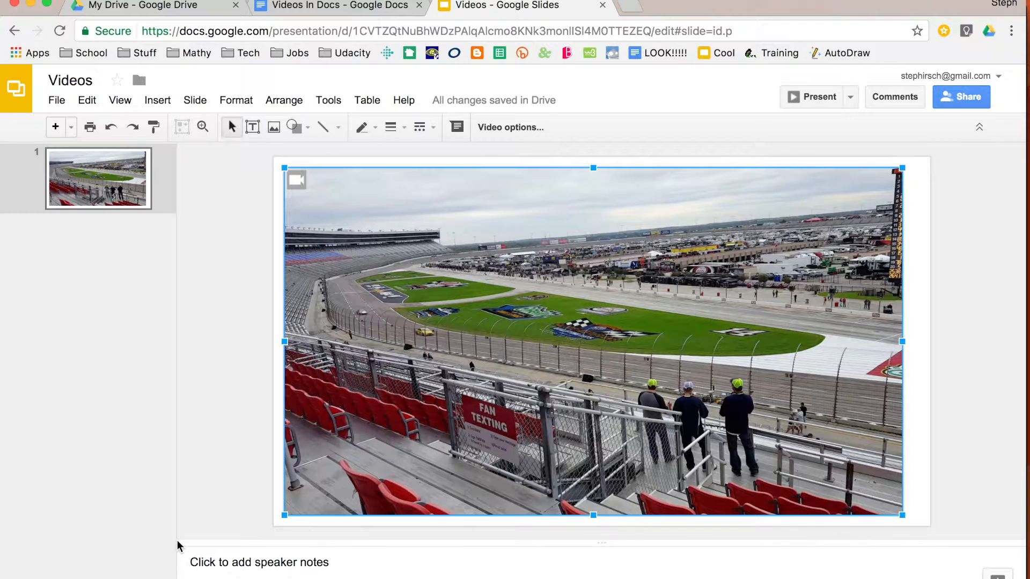
Step: Play the inserted racetrack video on the slide briefly, and pause it
click(218, 463)
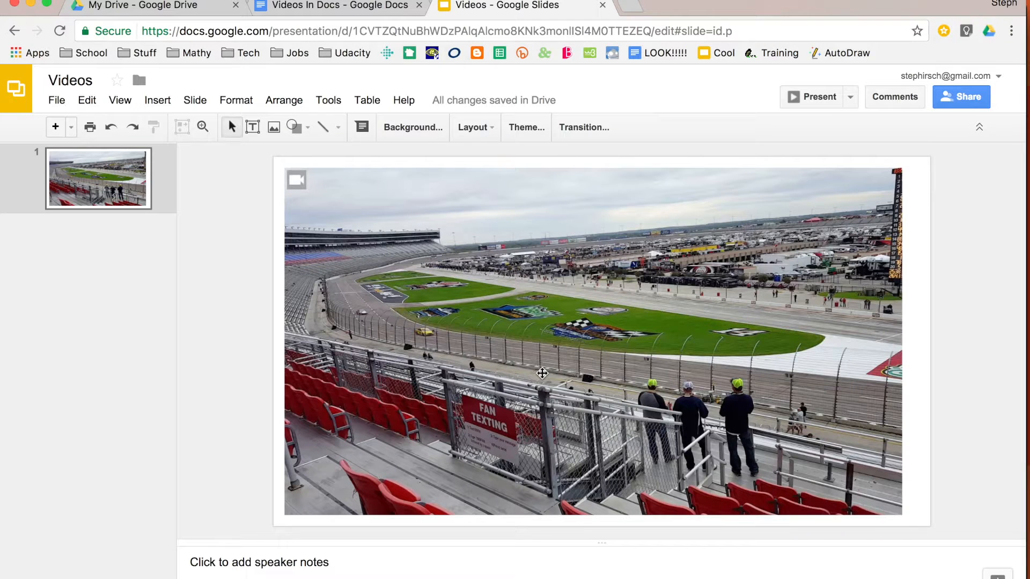
click(542, 374)
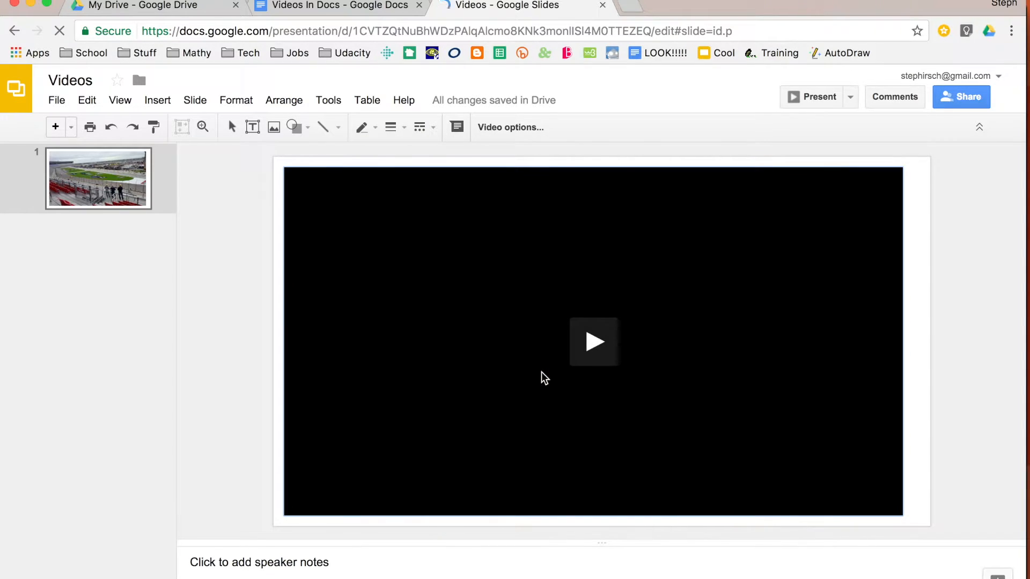
click(577, 366)
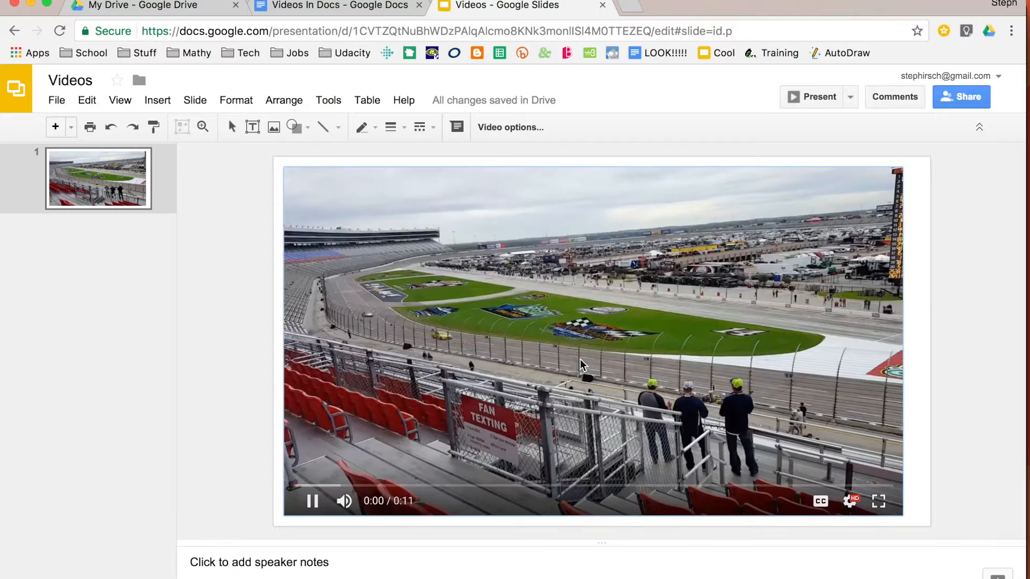
click(580, 365)
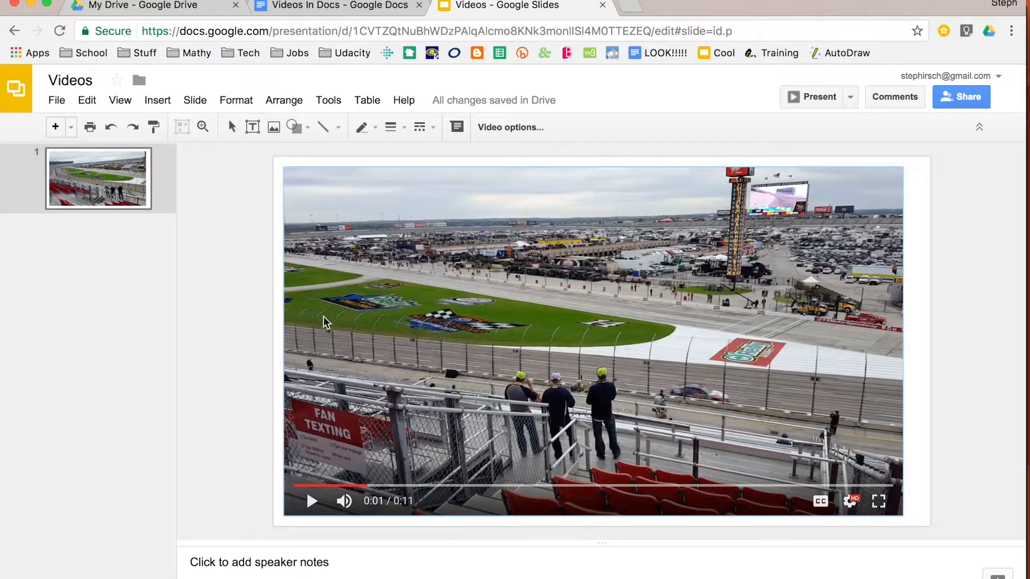
Step: Copy the slide's video into a new drawing in the Videos In Docs document, reposition it there, and save the drawing below the linked image
click(242, 320)
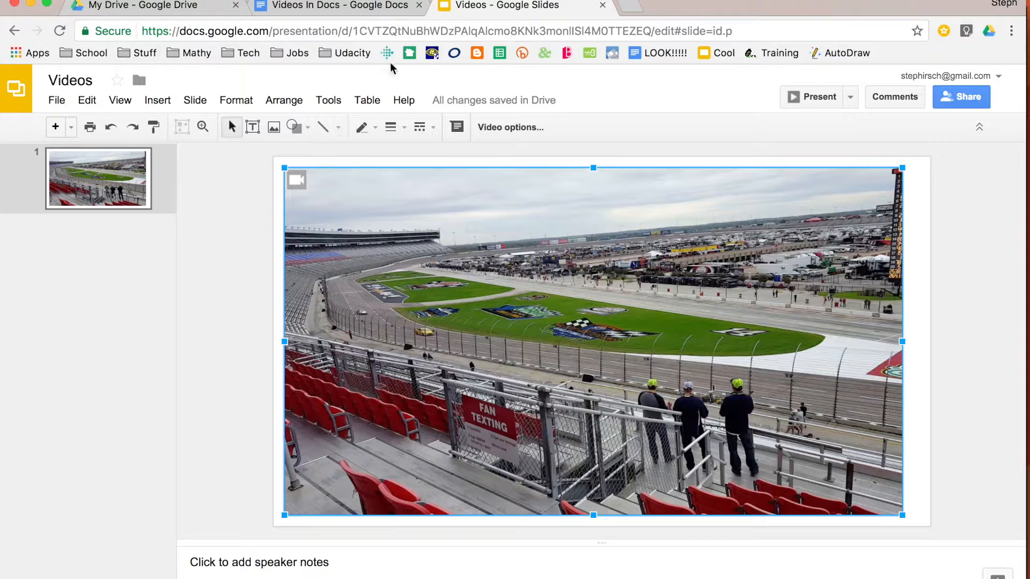
click(336, 6)
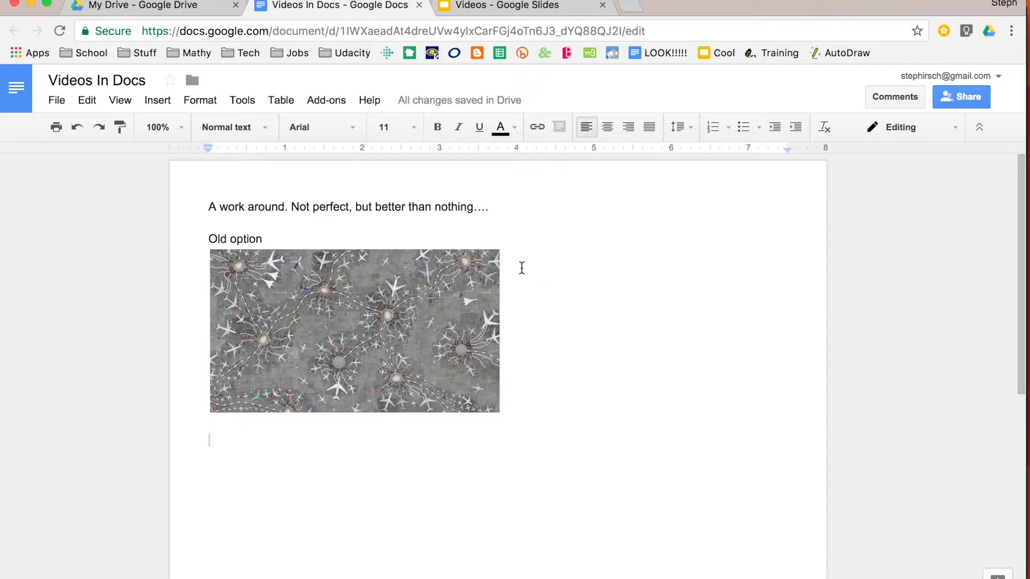
click(161, 107)
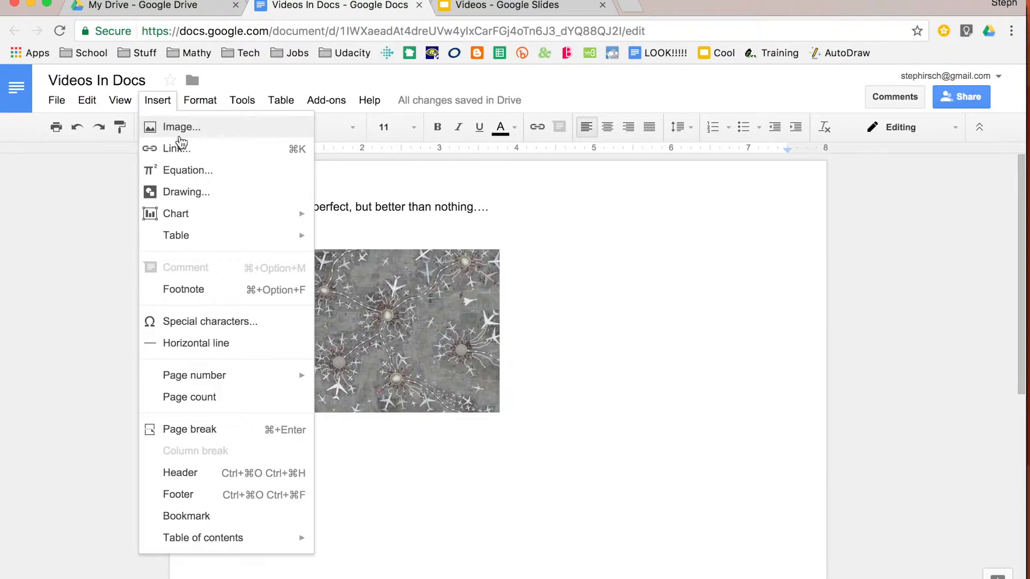
click(208, 199)
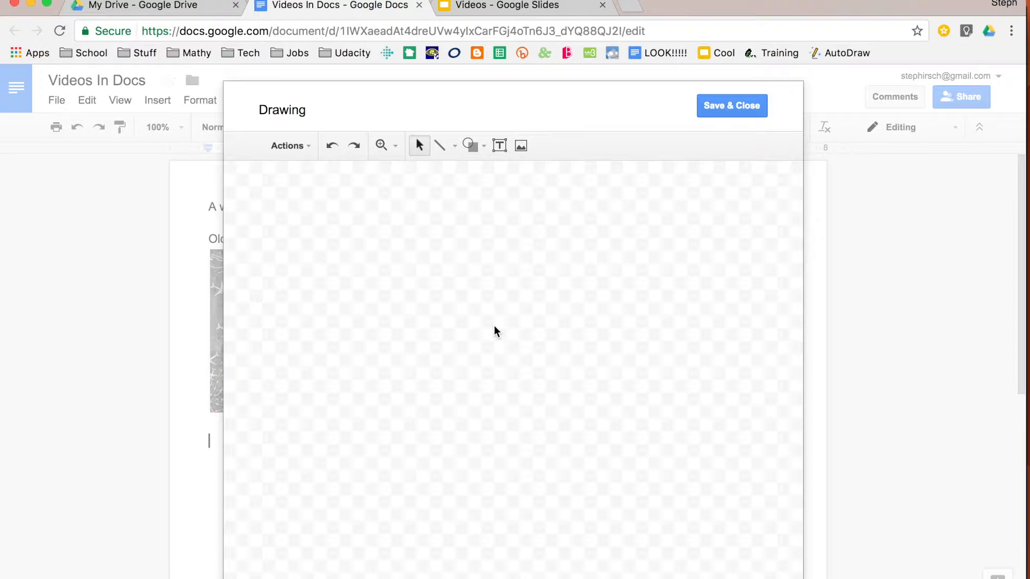
key(super+v)
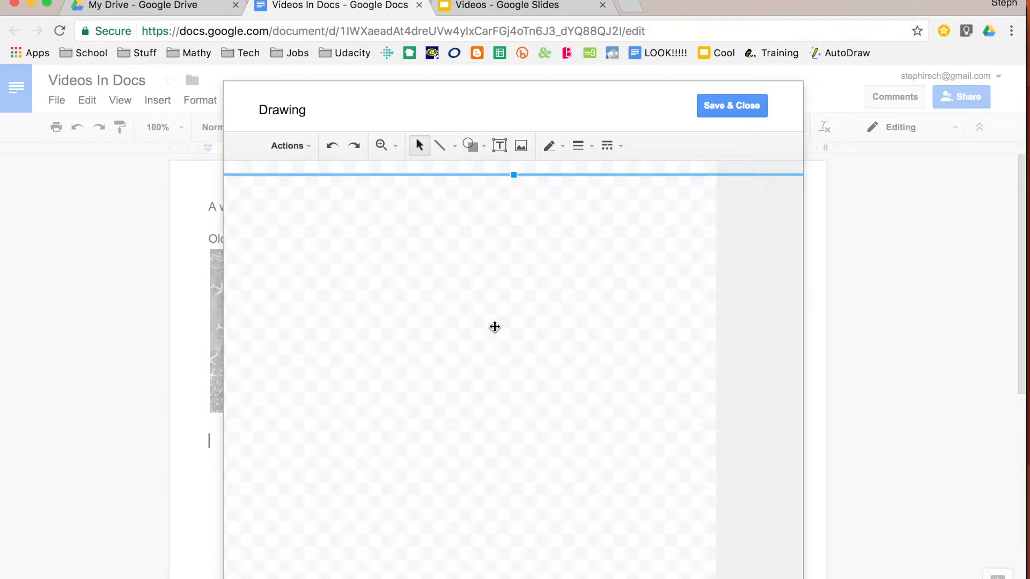
drag(607, 250, 563, 263)
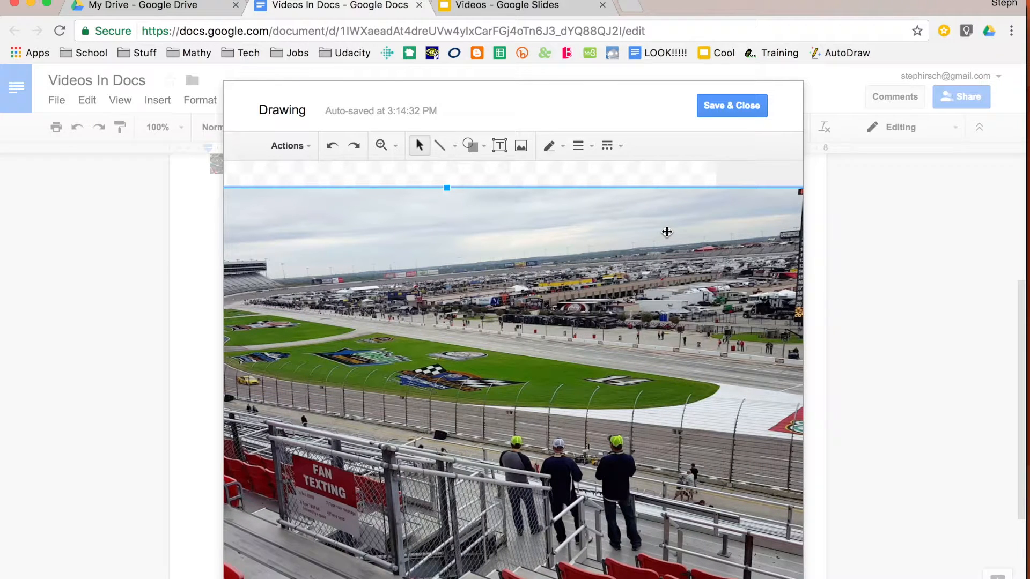
click(729, 106)
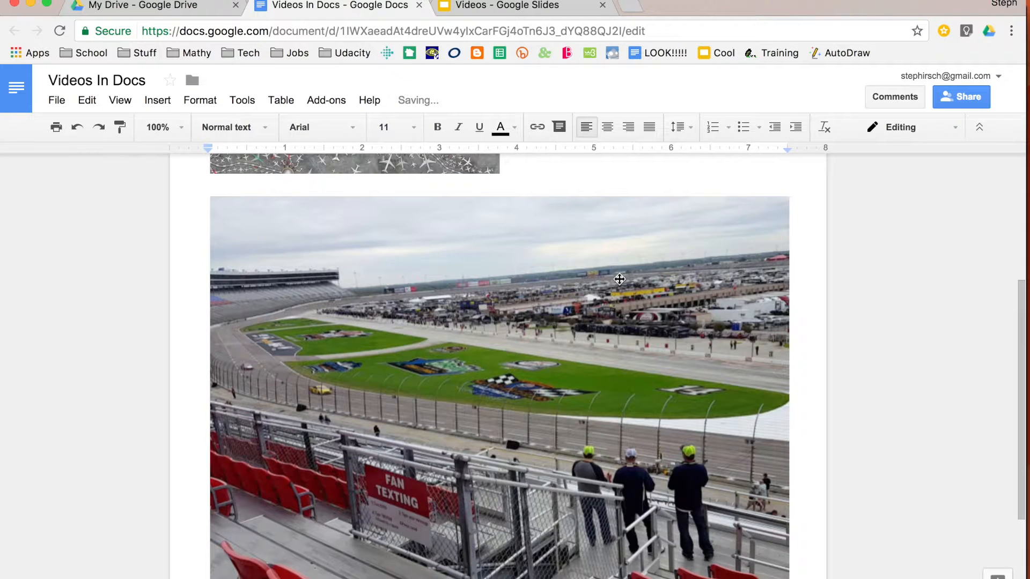
Step: Shrink the racetrack video drawing in the document to about 4.75 inches wide and deselect it
click(604, 324)
scroll(616, 326, down, 2)
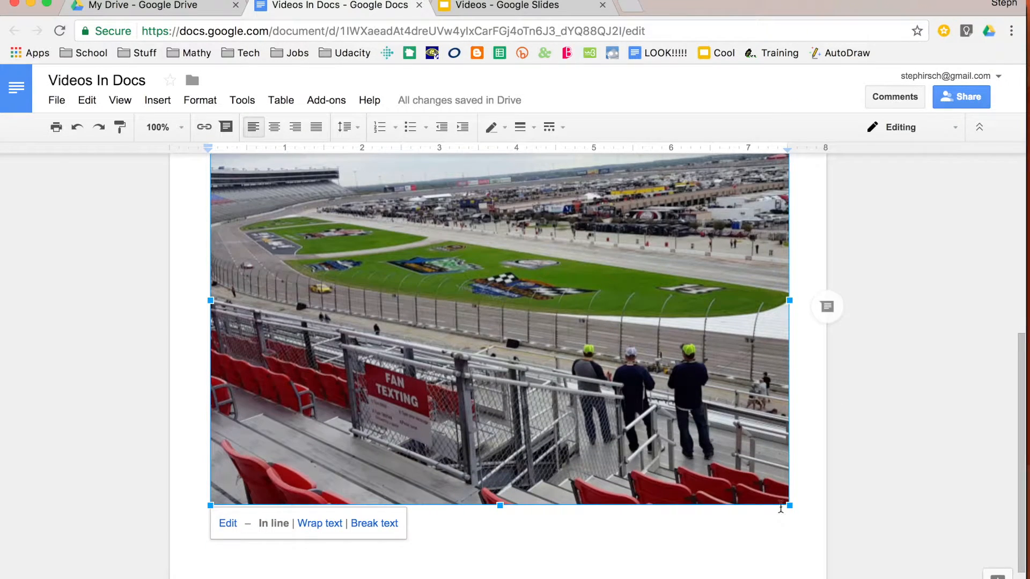
drag(789, 505, 575, 309)
click(638, 292)
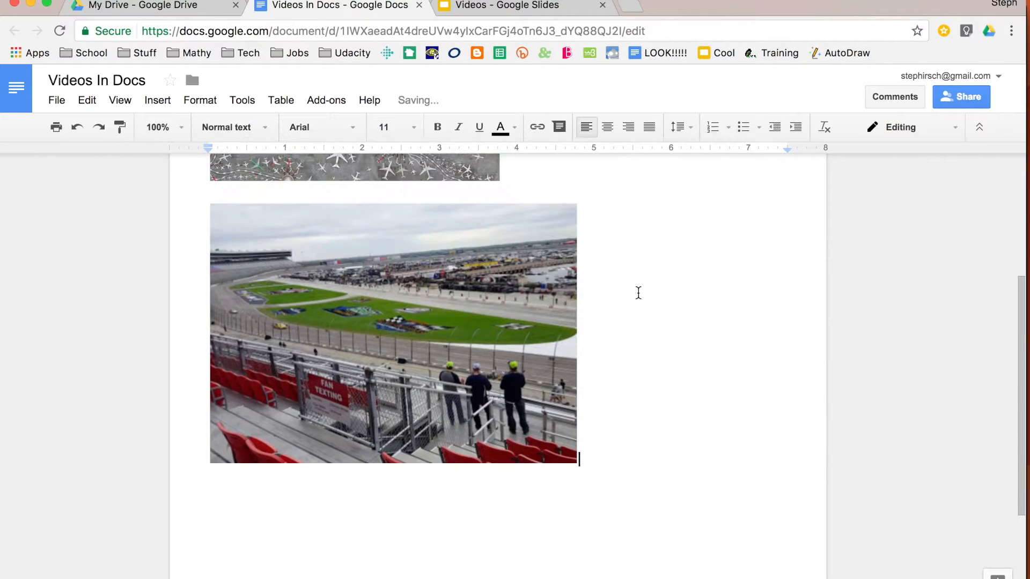
Step: Open the racetrack drawing for editing, play and pause its video there, and return to the document
scroll(638, 292, up, 1)
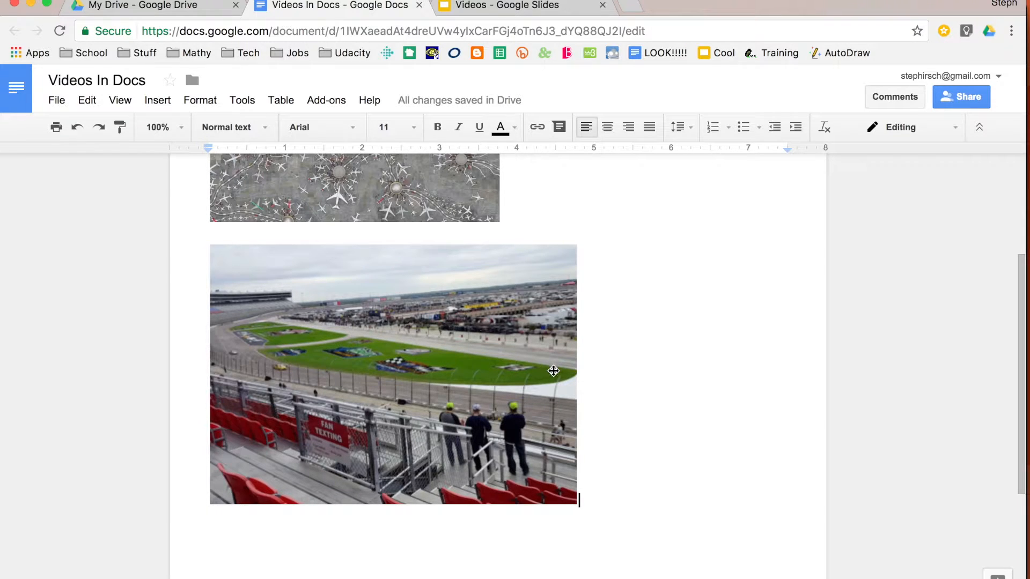
double_click(436, 371)
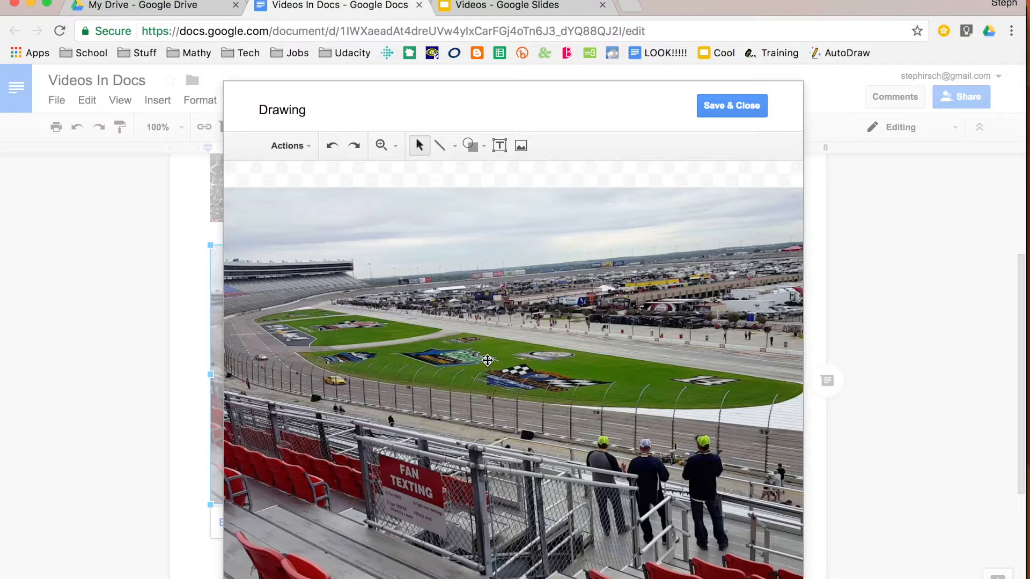
click(487, 360)
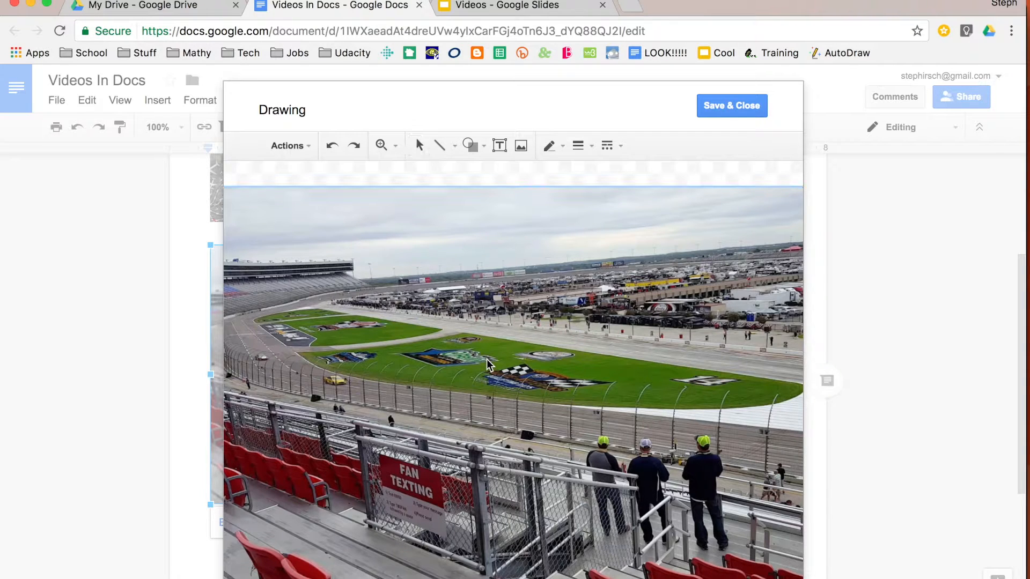
click(487, 362)
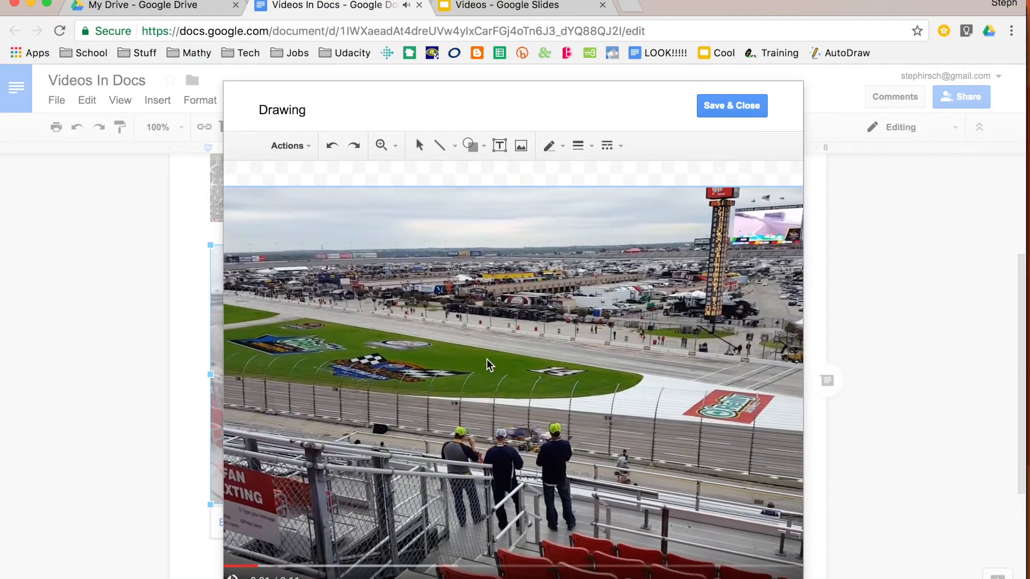
click(487, 358)
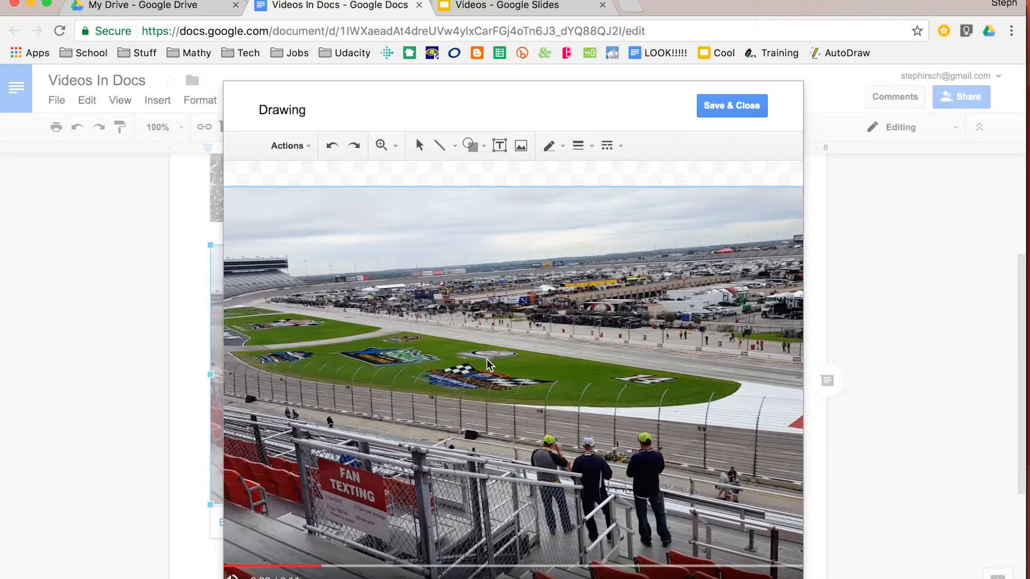
click(725, 111)
click(636, 384)
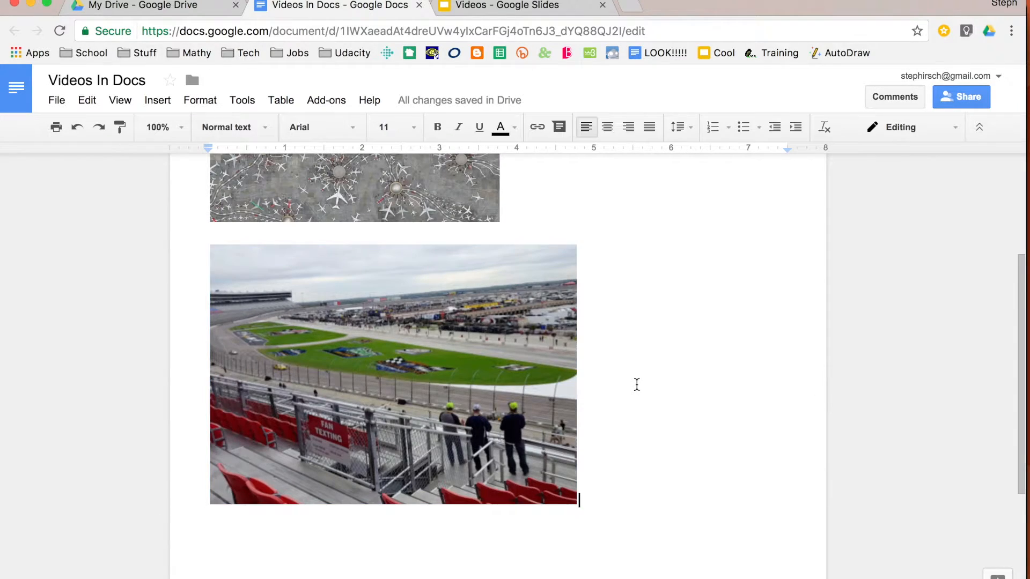
Step: Review the document from the racetrack drawing back to the start, and inspect the link on the image under "Old option"
scroll(636, 384, down, 3)
scroll(636, 384, down, 2)
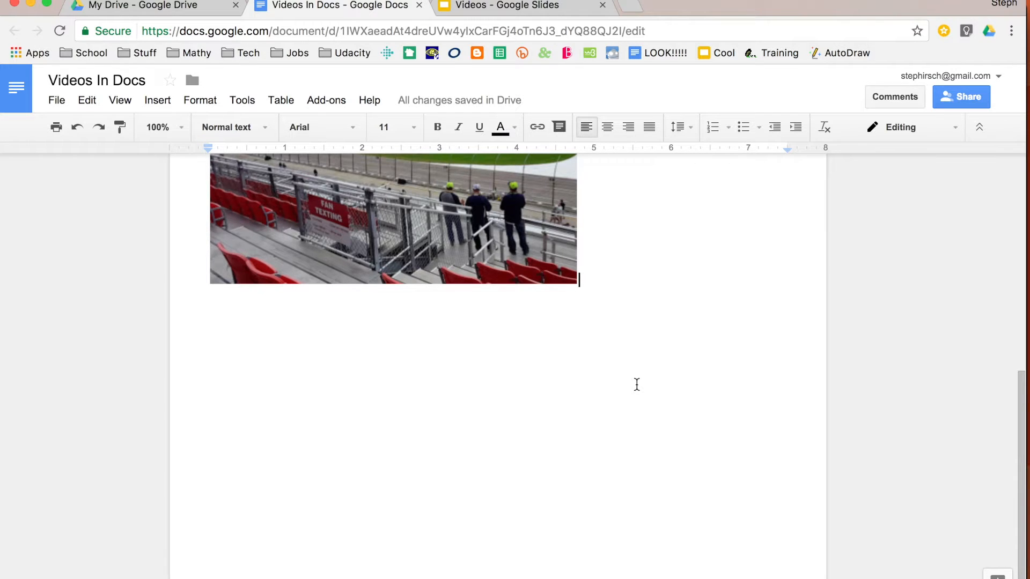
scroll(636, 385, up, 10)
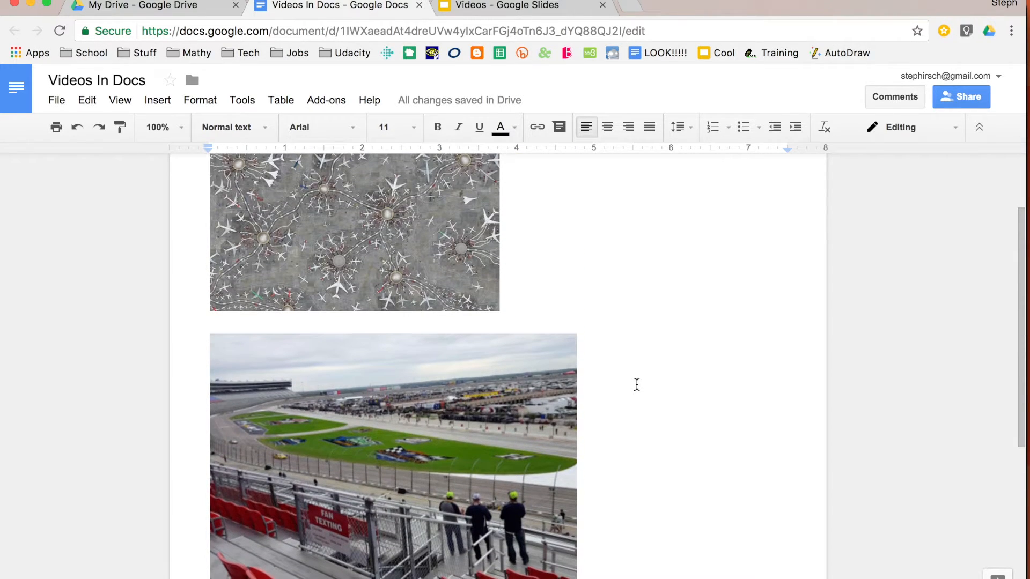
scroll(636, 384, up, 3)
click(411, 301)
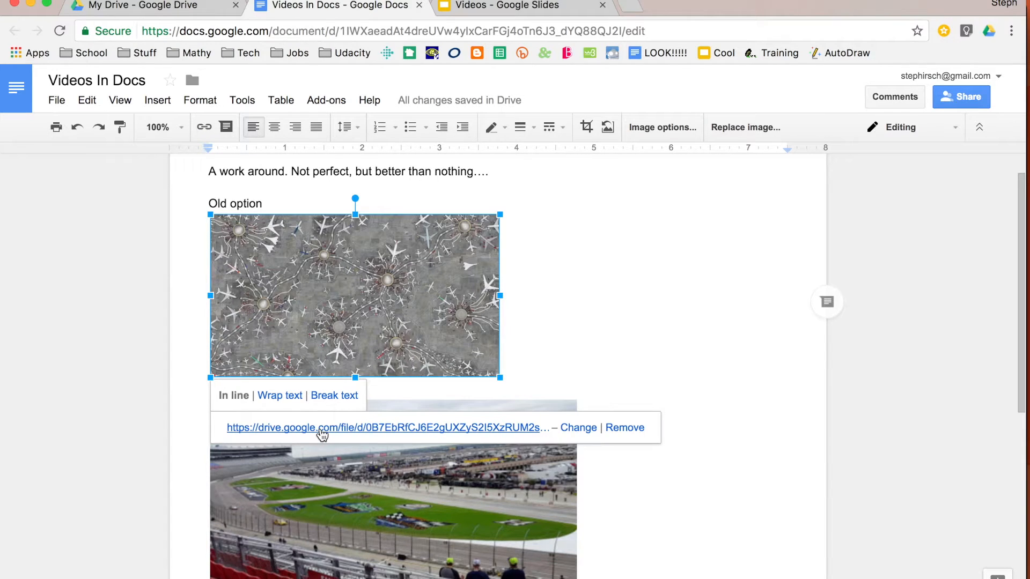
click(593, 344)
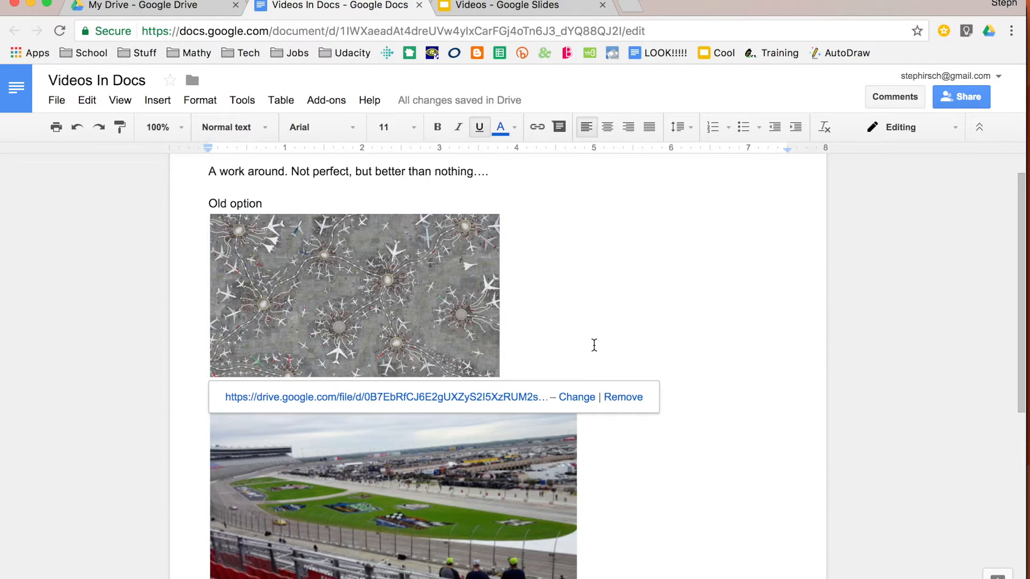
scroll(594, 345, up, 1)
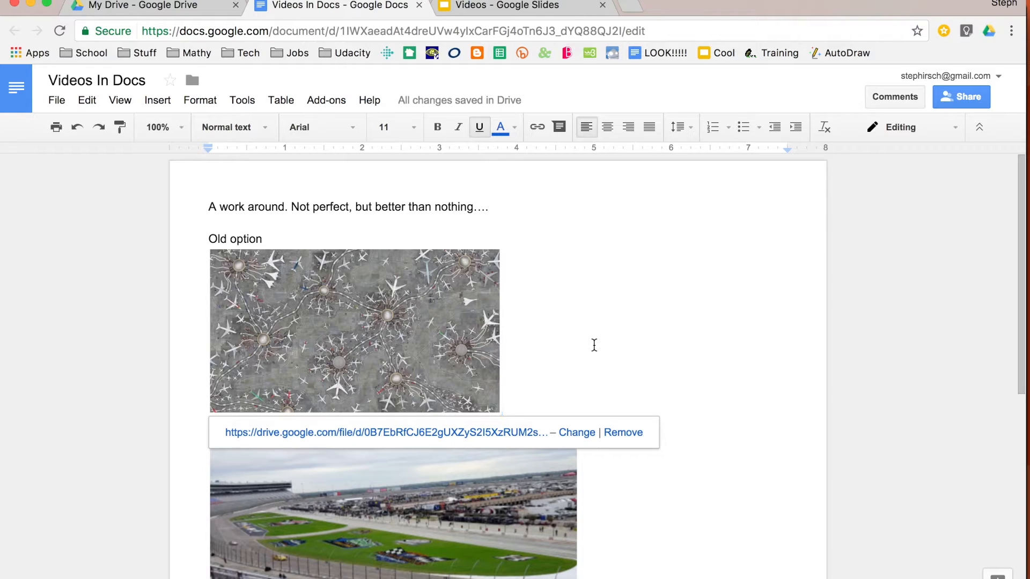